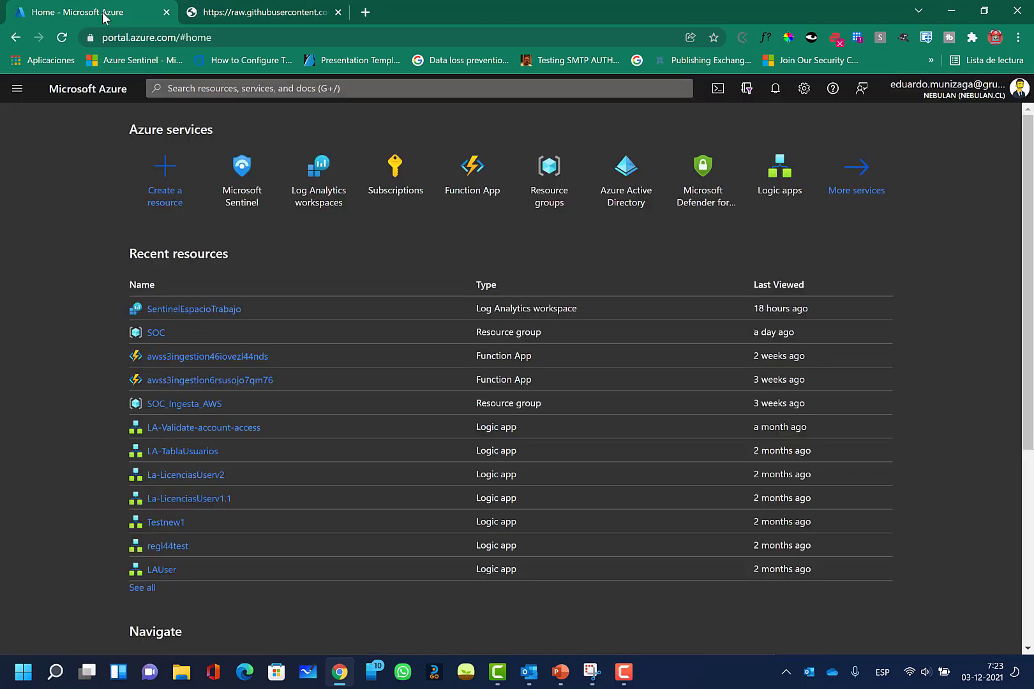
# Open the Logs page of the SentinelEspacioTrabajo workspace in Microsoft Sentinel
pyautogui.click(255, 197)
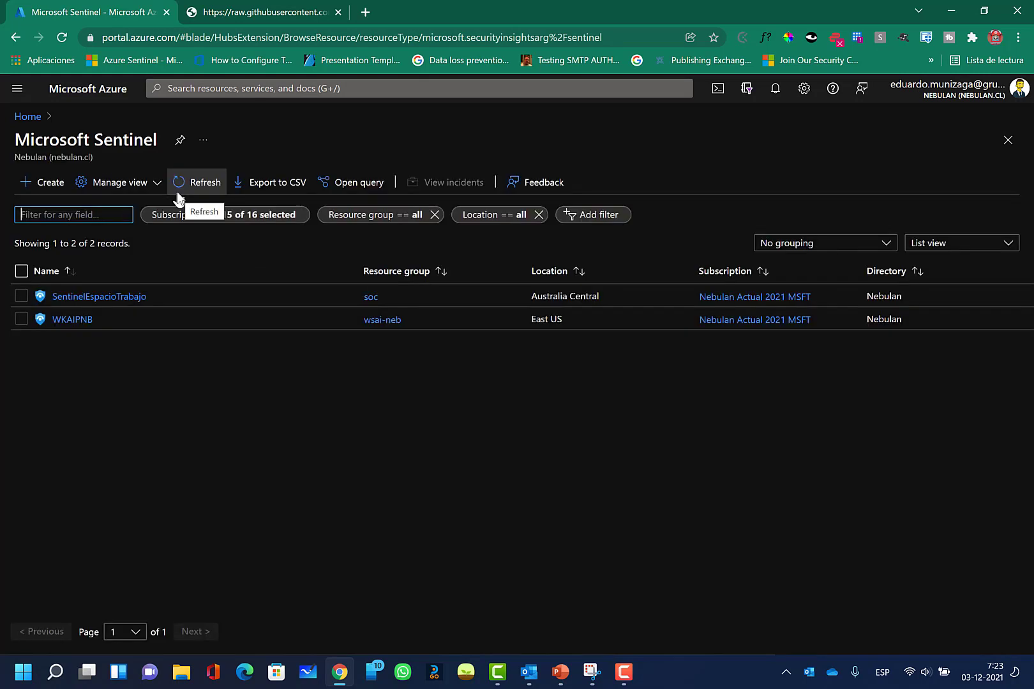
pyautogui.click(112, 300)
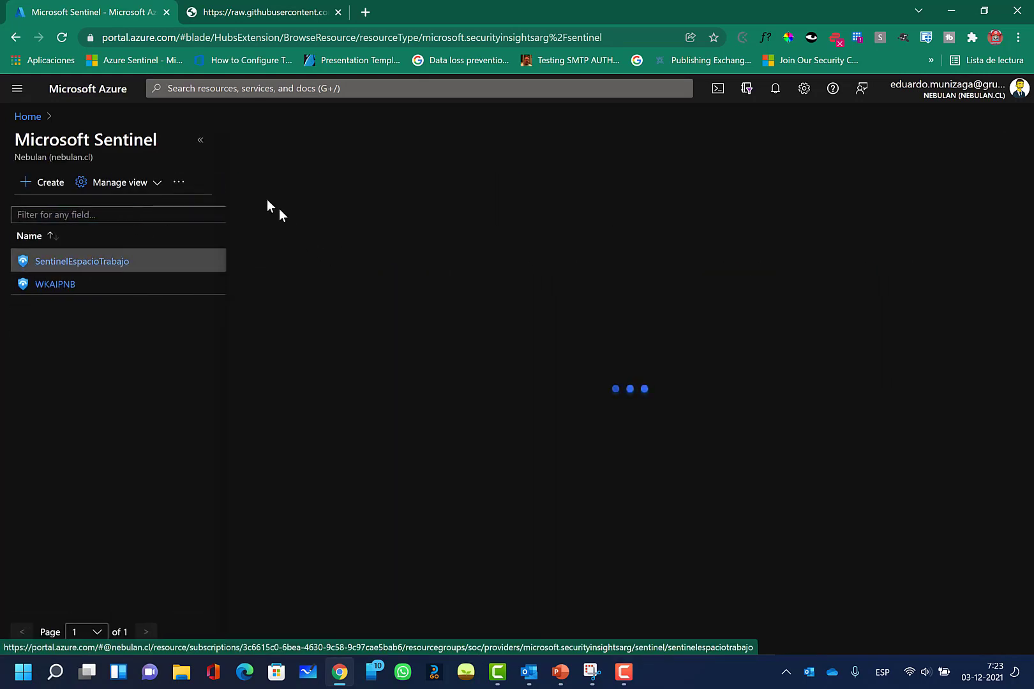
pyautogui.click(198, 147)
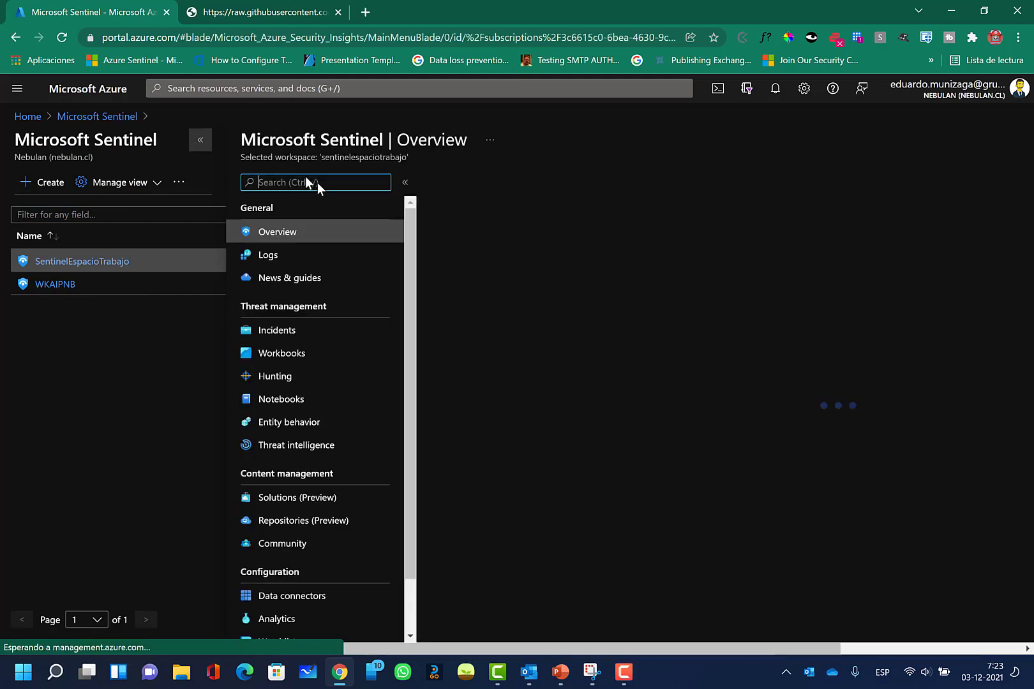
pyautogui.click(49, 260)
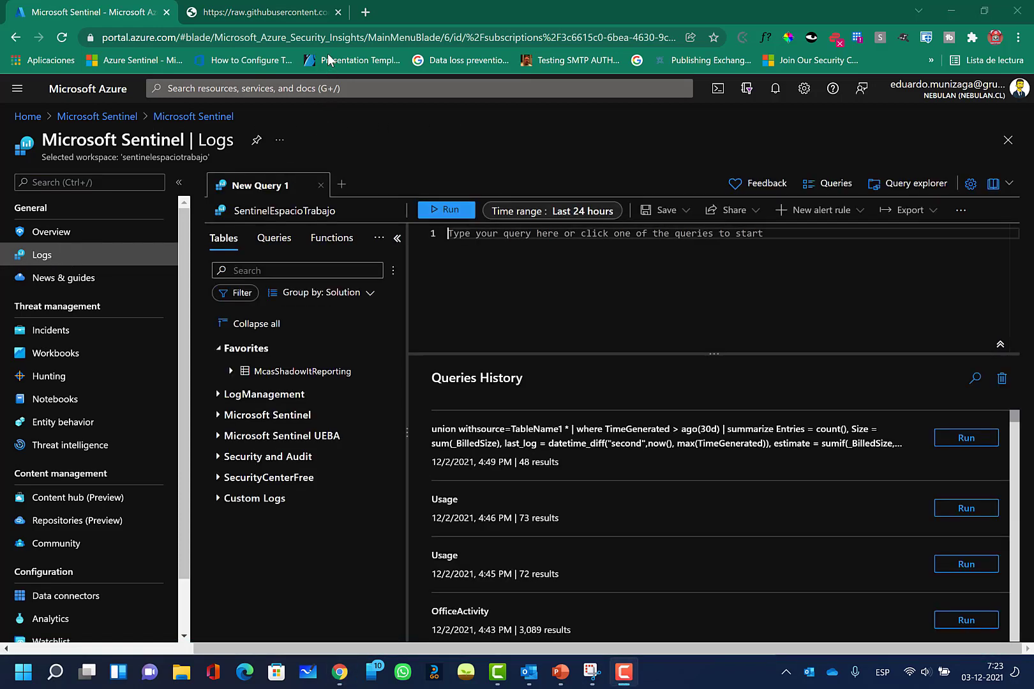
# Paste the copied Squid Proxy Parser code into the empty query editor
pyautogui.click(498, 251)
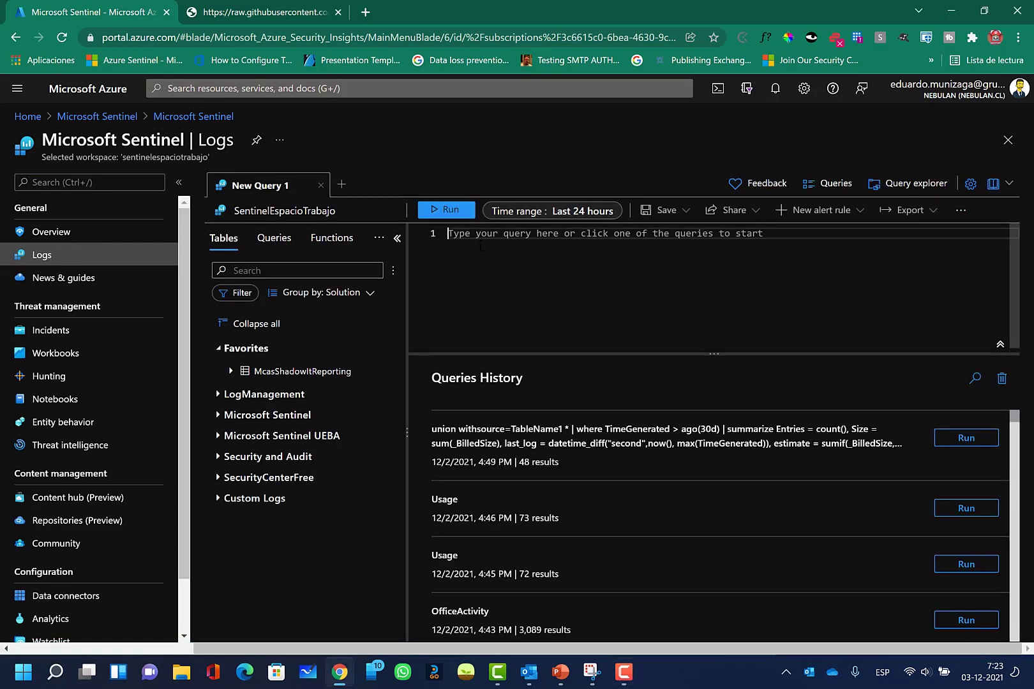
pyautogui.hotkey('ctrl', 'v')
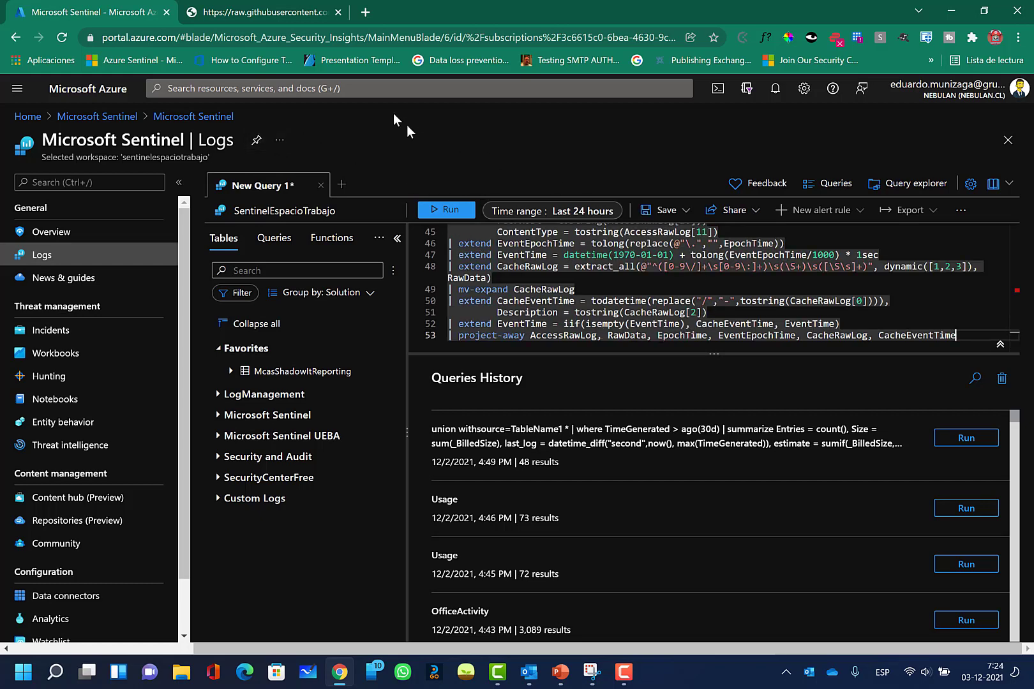
pyautogui.click(330, 64)
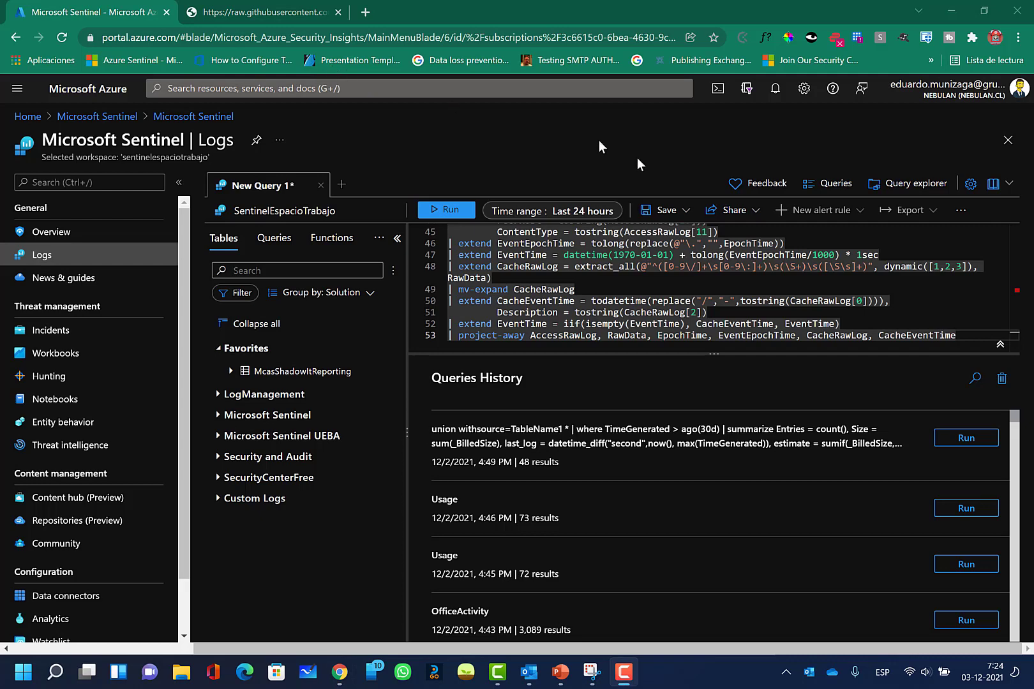
# Save the query as a function named SquidParser with the legacy category Parser
pyautogui.click(684, 210)
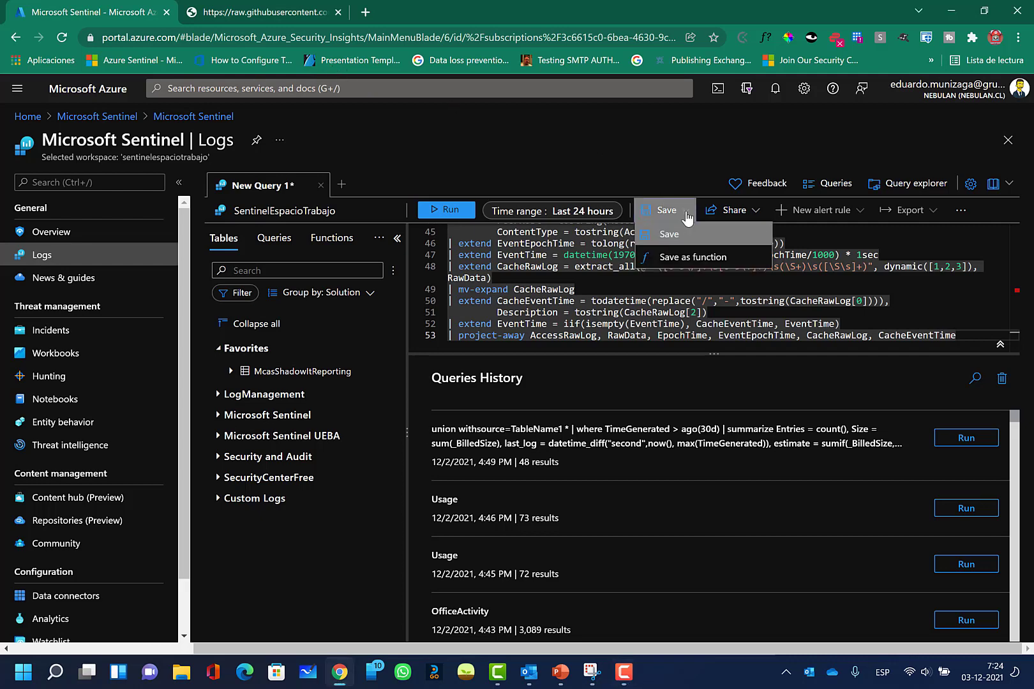
pyautogui.click(681, 258)
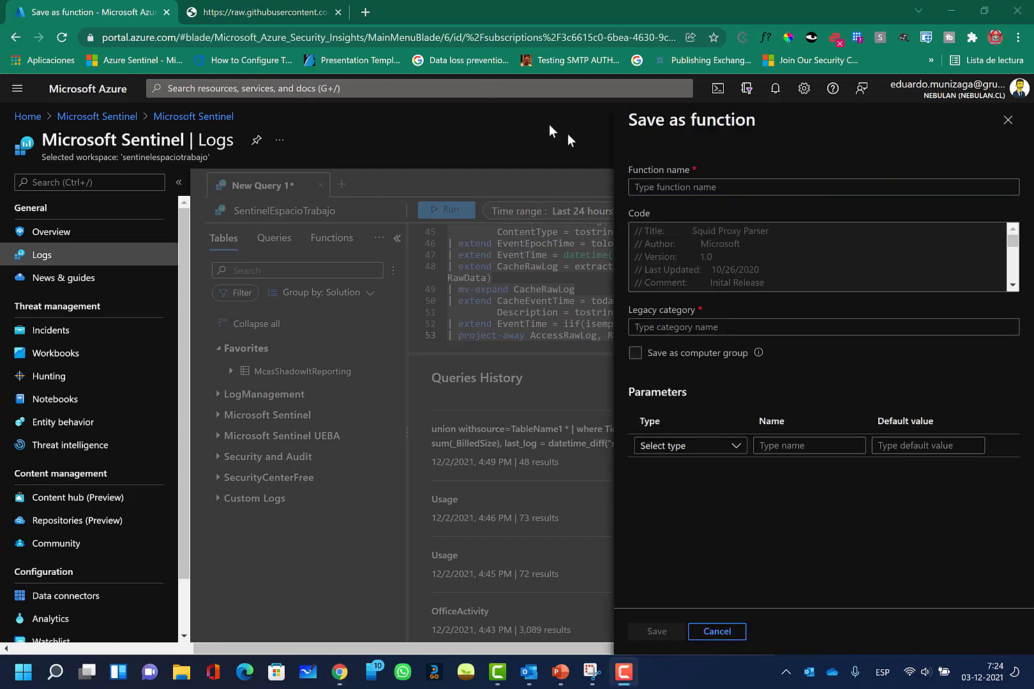
pyautogui.click(672, 189)
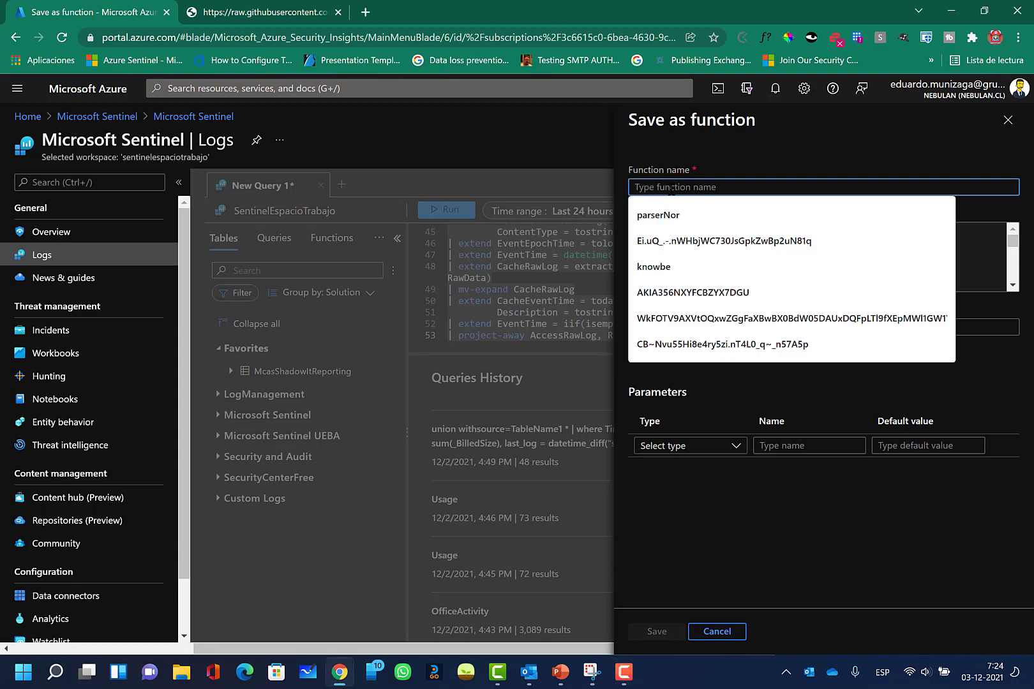
pyautogui.write('Squid')
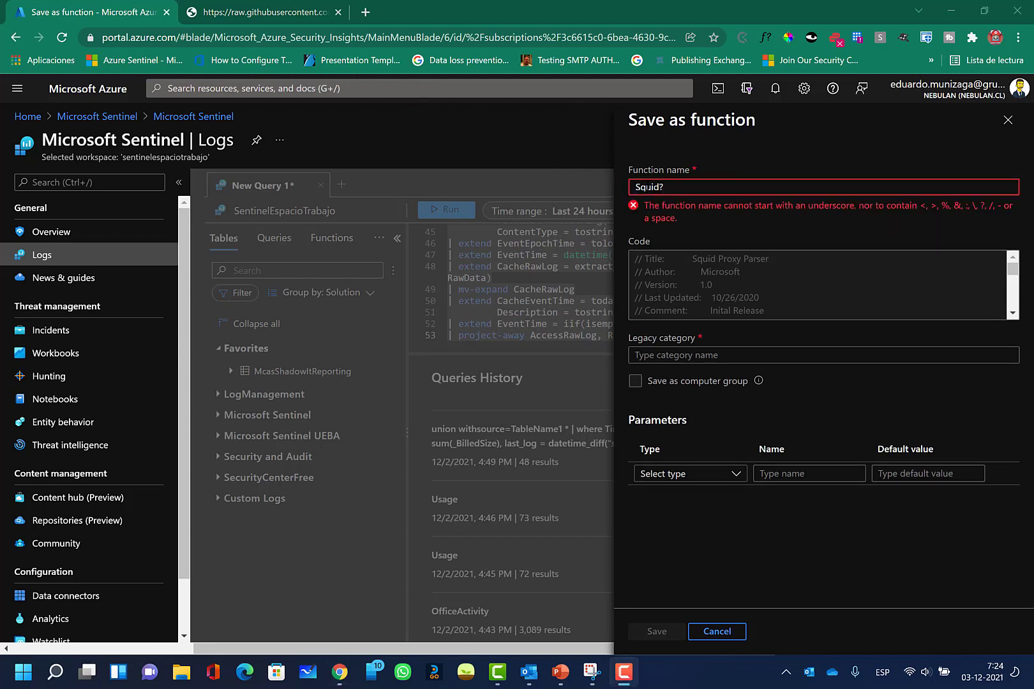
pyautogui.click(662, 187)
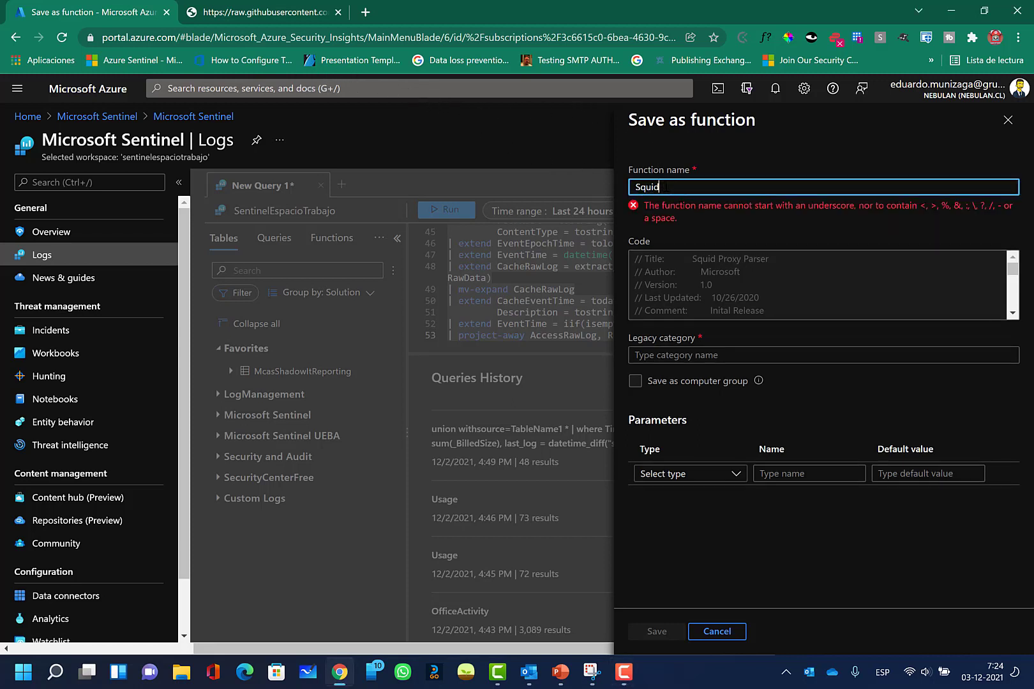
pyautogui.write('Parser')
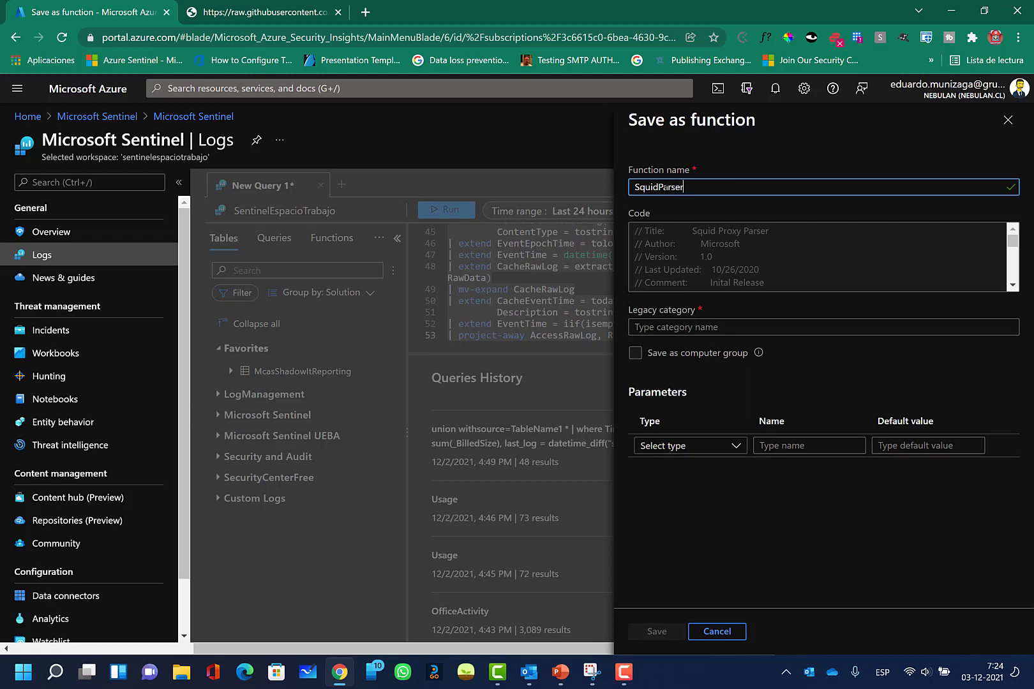
pyautogui.click(708, 329)
pyautogui.write('Par')
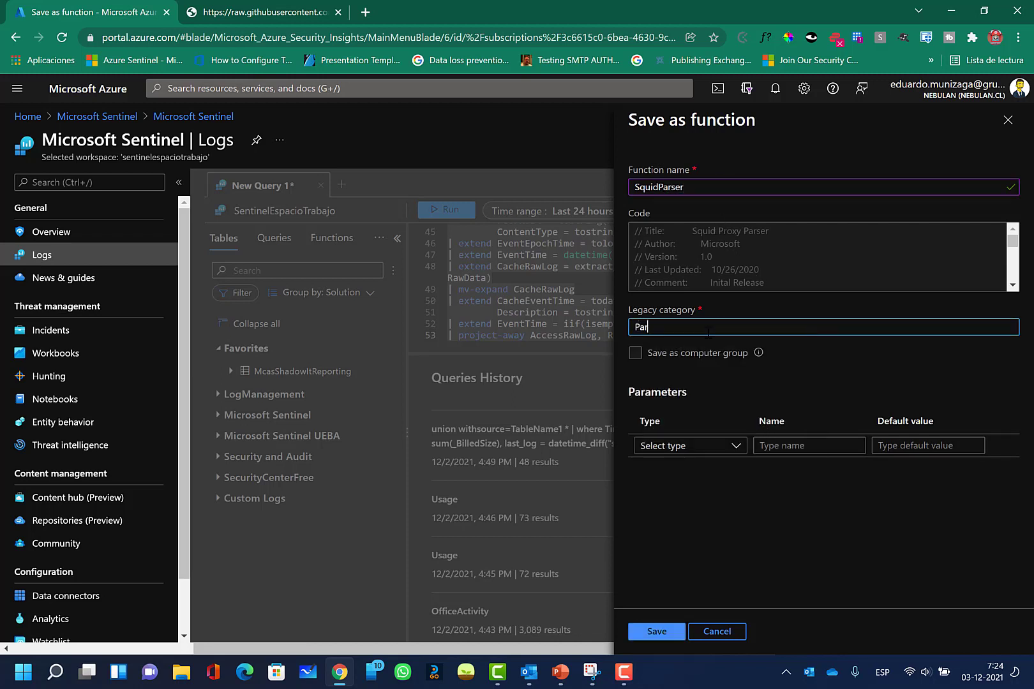
pyautogui.write('ser')
pyautogui.click(660, 633)
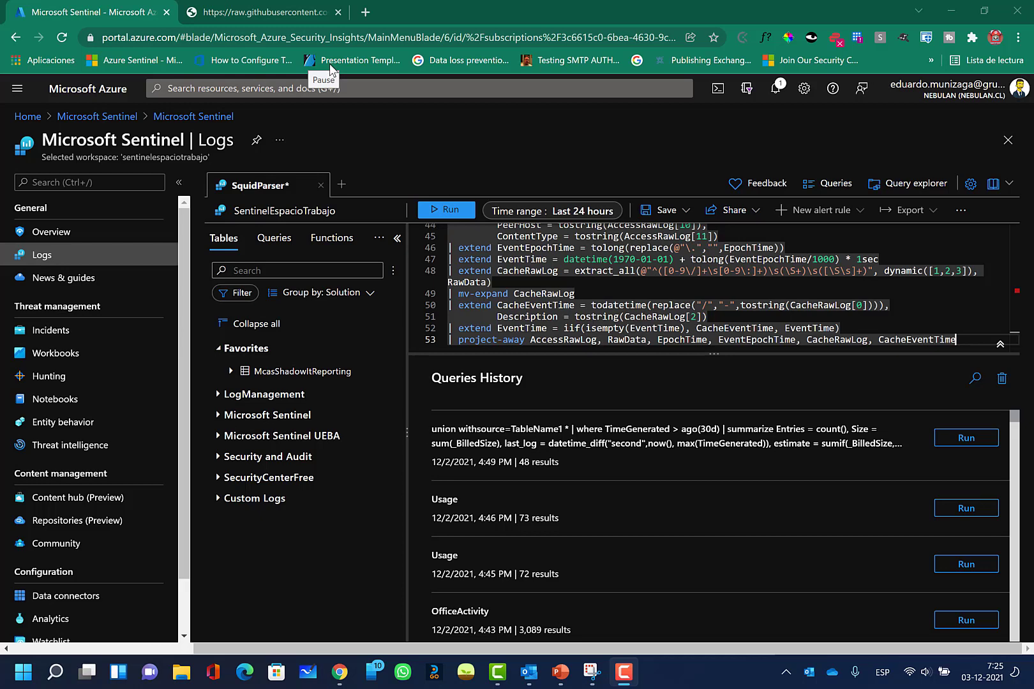
# Open a new query and locate SquidParser among the workspace functions
pyautogui.click(343, 187)
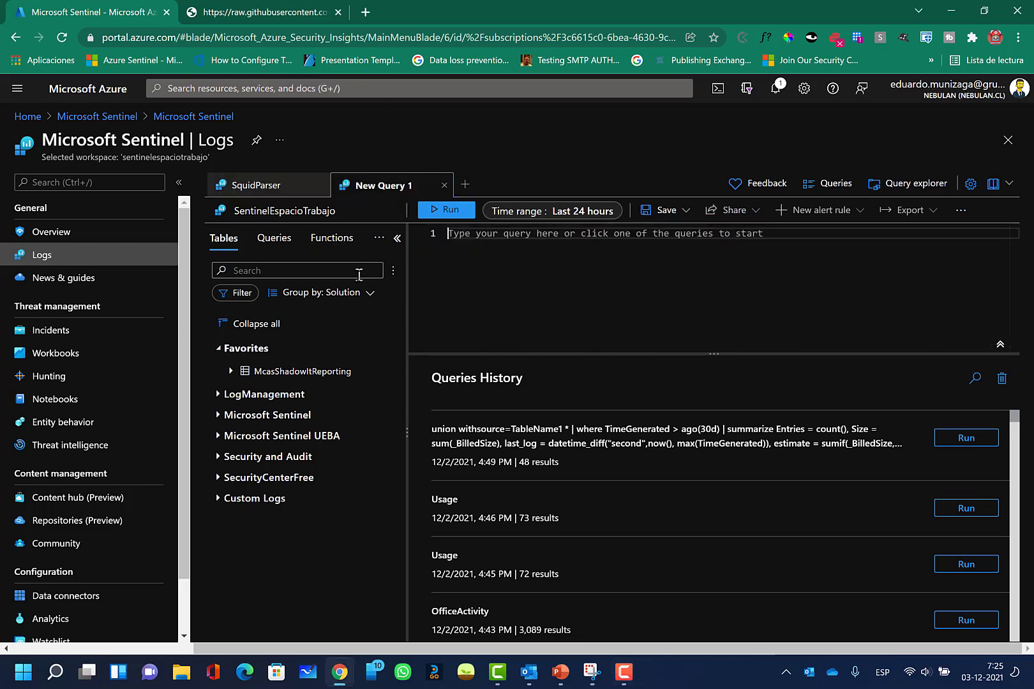
pyautogui.click(332, 242)
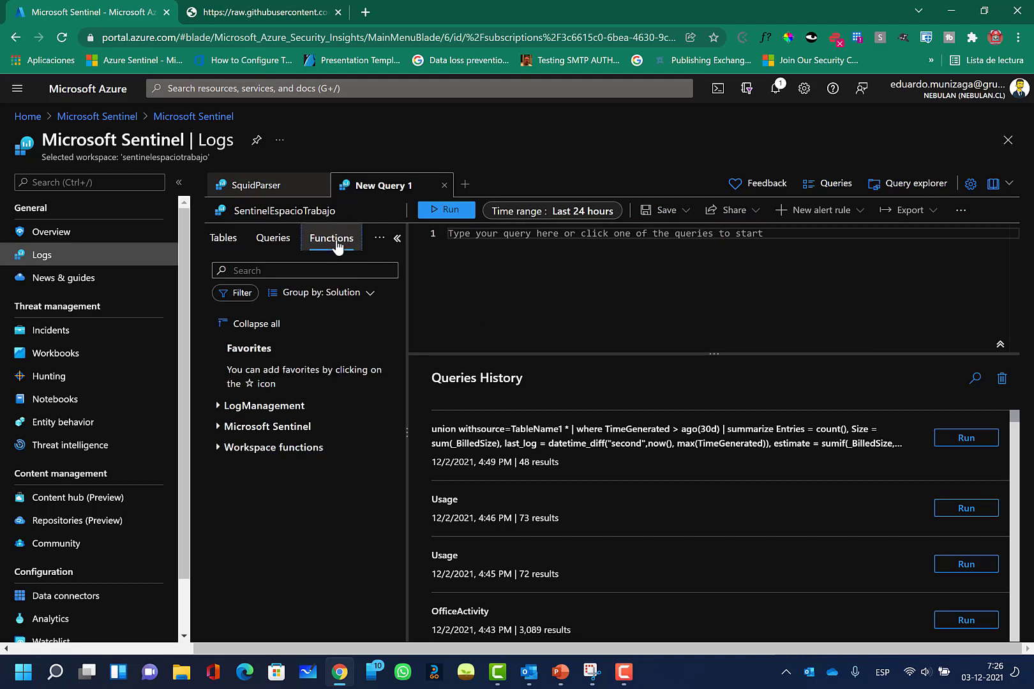
pyautogui.click(219, 447)
pyautogui.moveTo(394, 379); pyautogui.dragTo(374, 494)
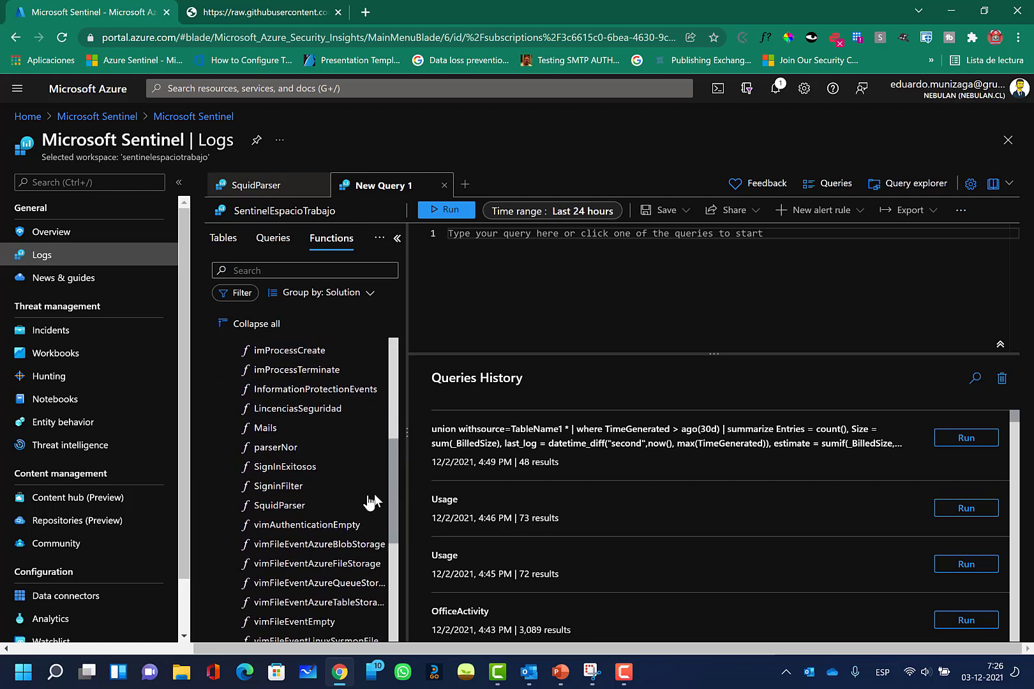
pyautogui.click(268, 509)
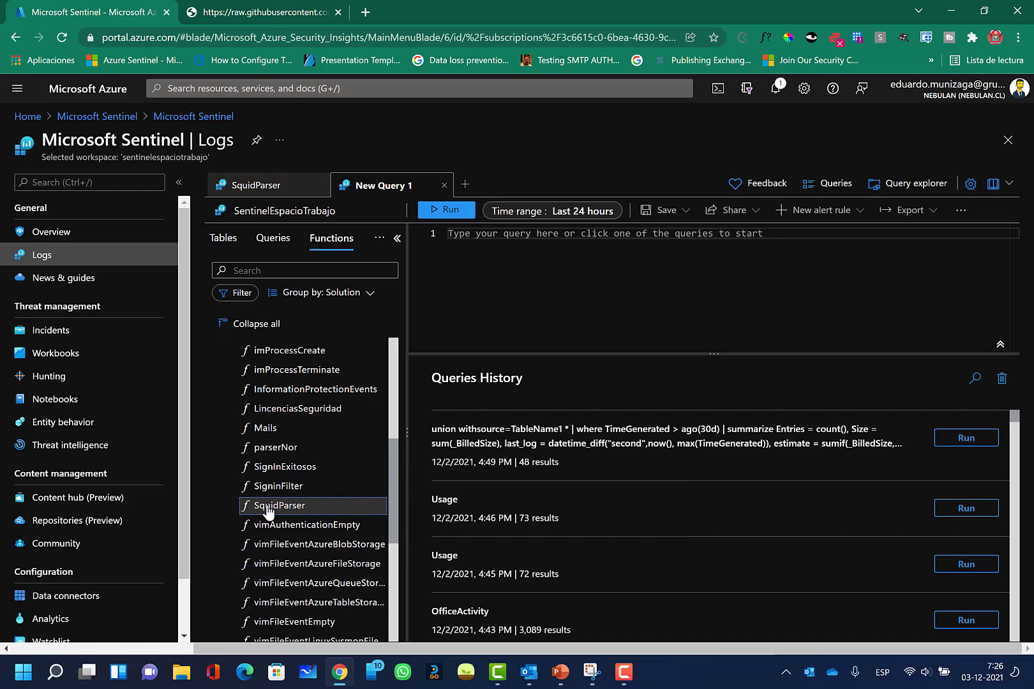
# Write a query that calls SquidParser, with a piped where operator on the second line
pyautogui.click(504, 238)
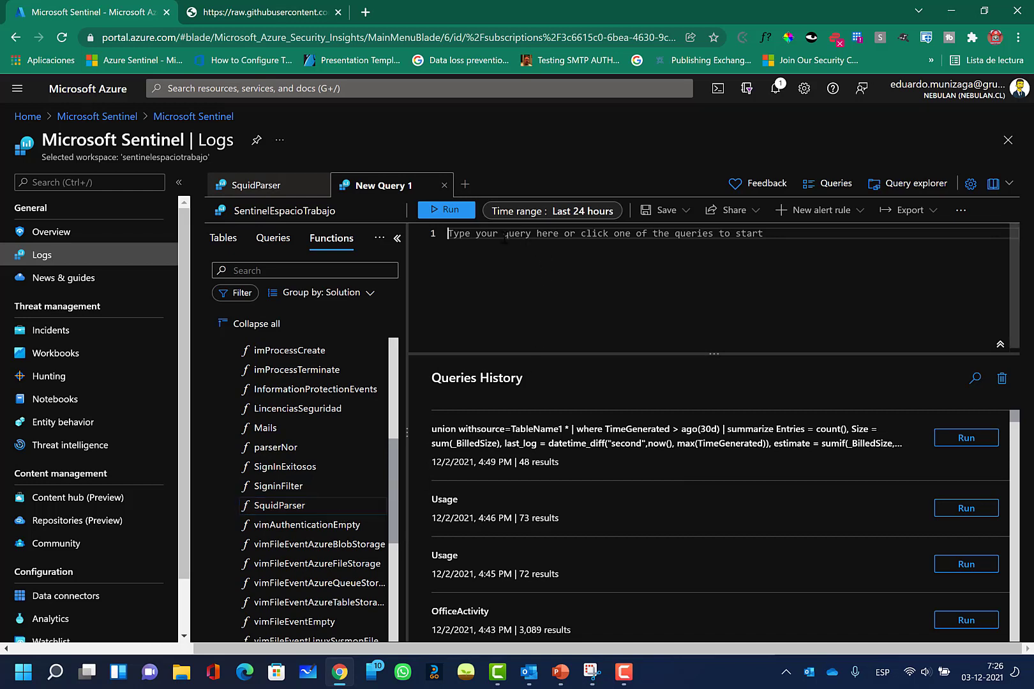
pyautogui.write('squi')
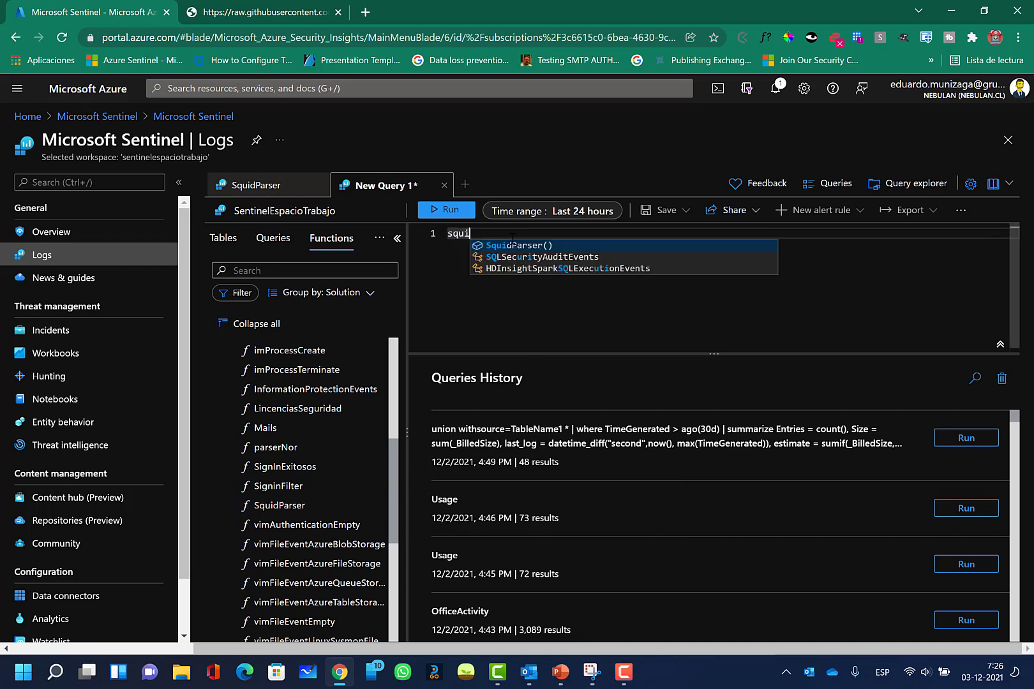
pyautogui.press('Return')
pyautogui.press('Return')
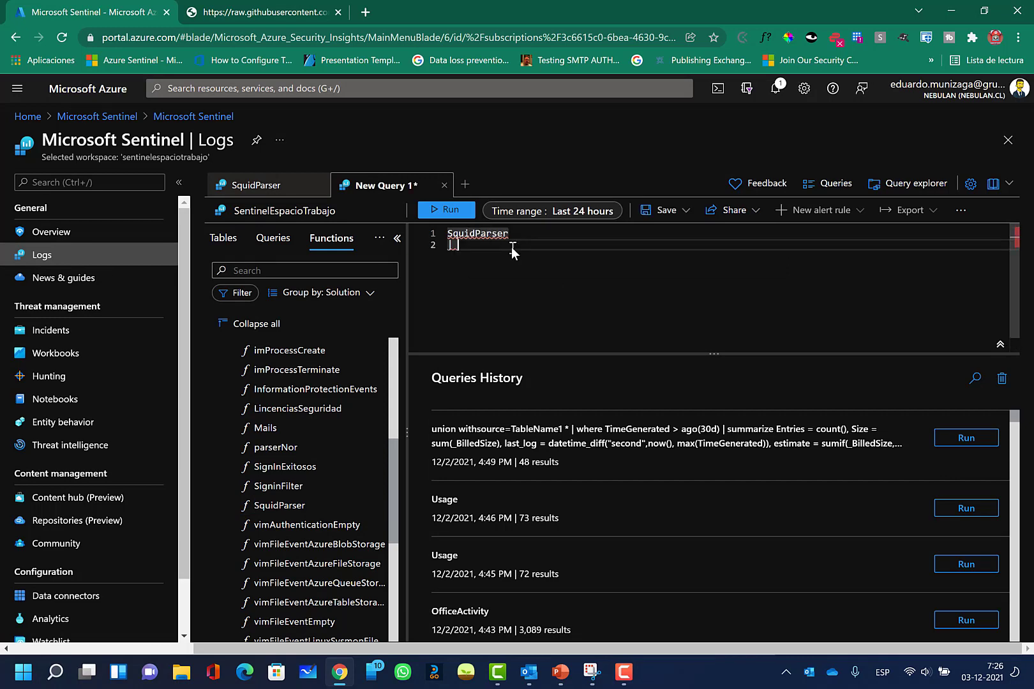
pyautogui.write('| w')
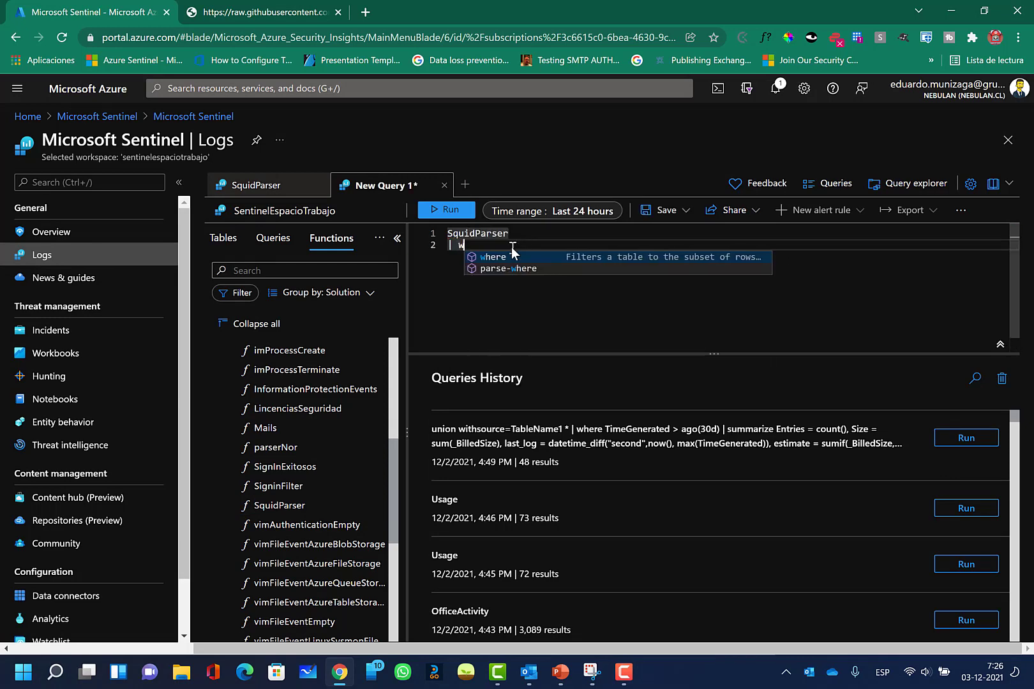
pyautogui.write('her')
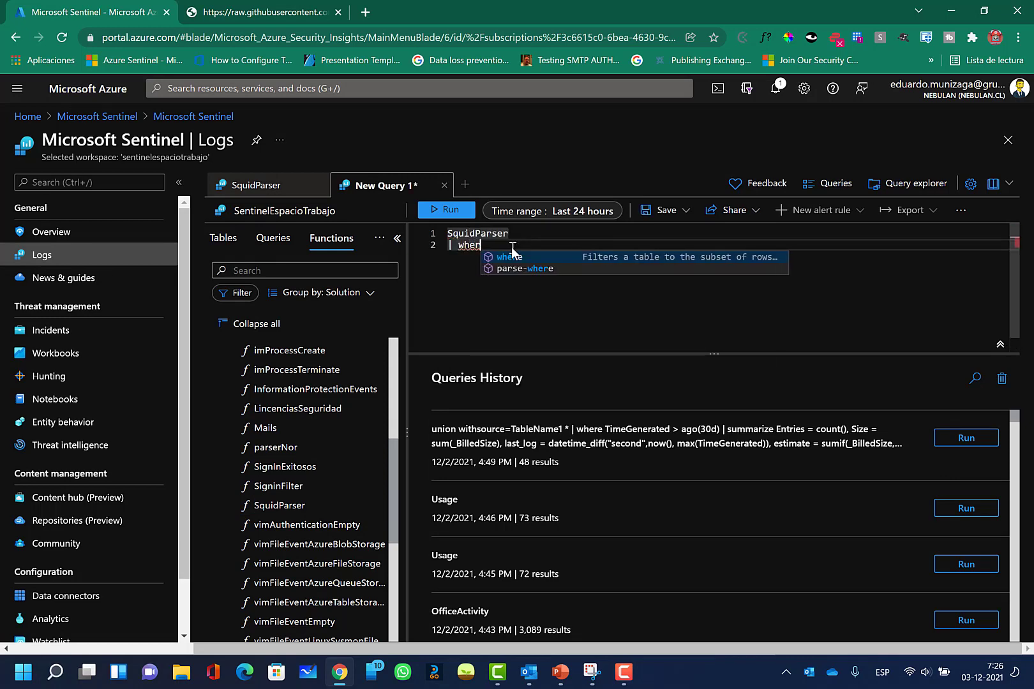
pyautogui.write('e')
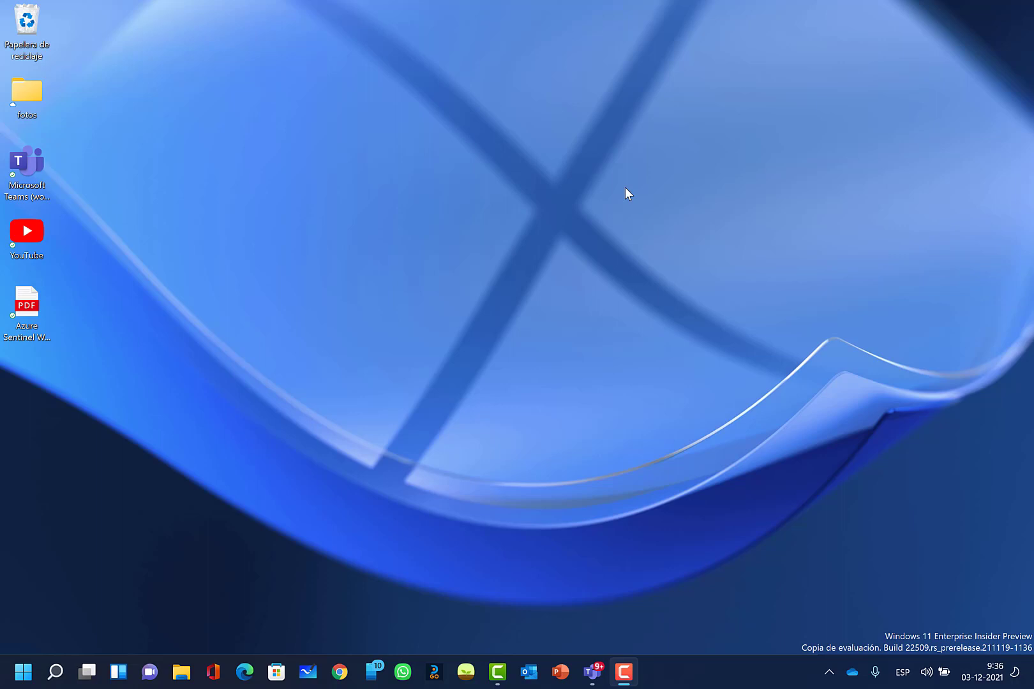
# Switch to Hyper-V Manager (Administrador de Hyper-V) and maximize its window
pyautogui.click(56, 672)
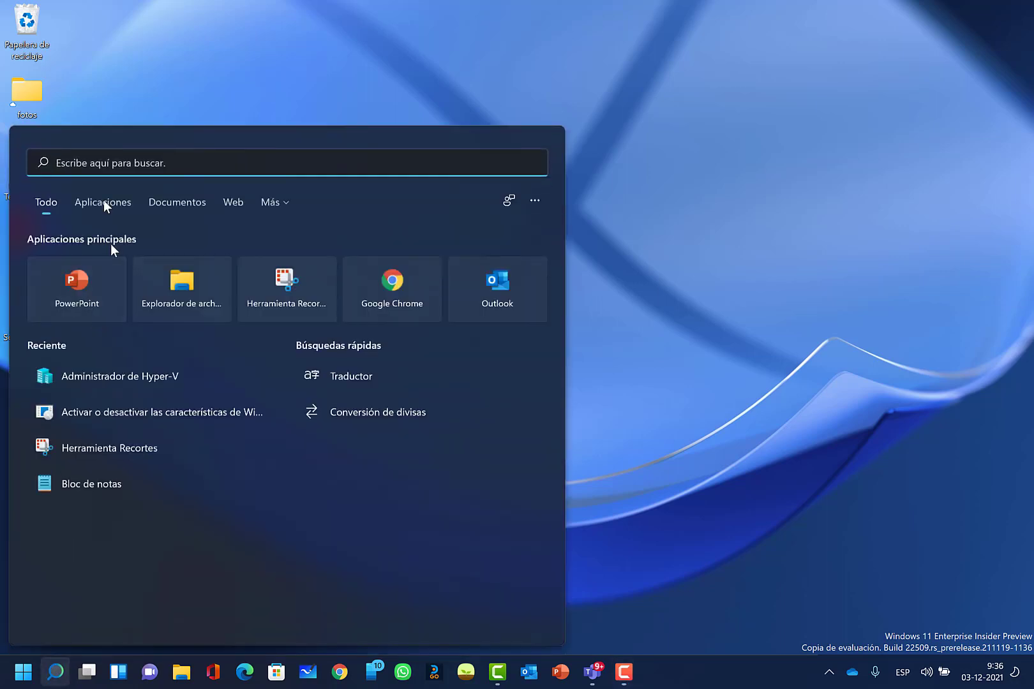
pyautogui.click(108, 377)
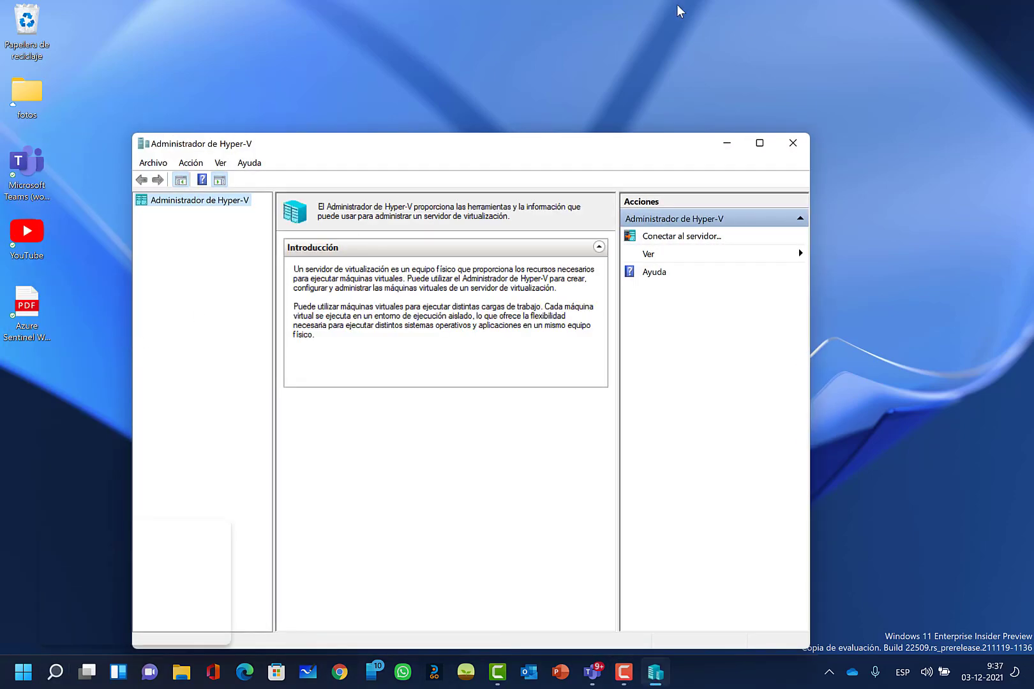
pyautogui.click(761, 142)
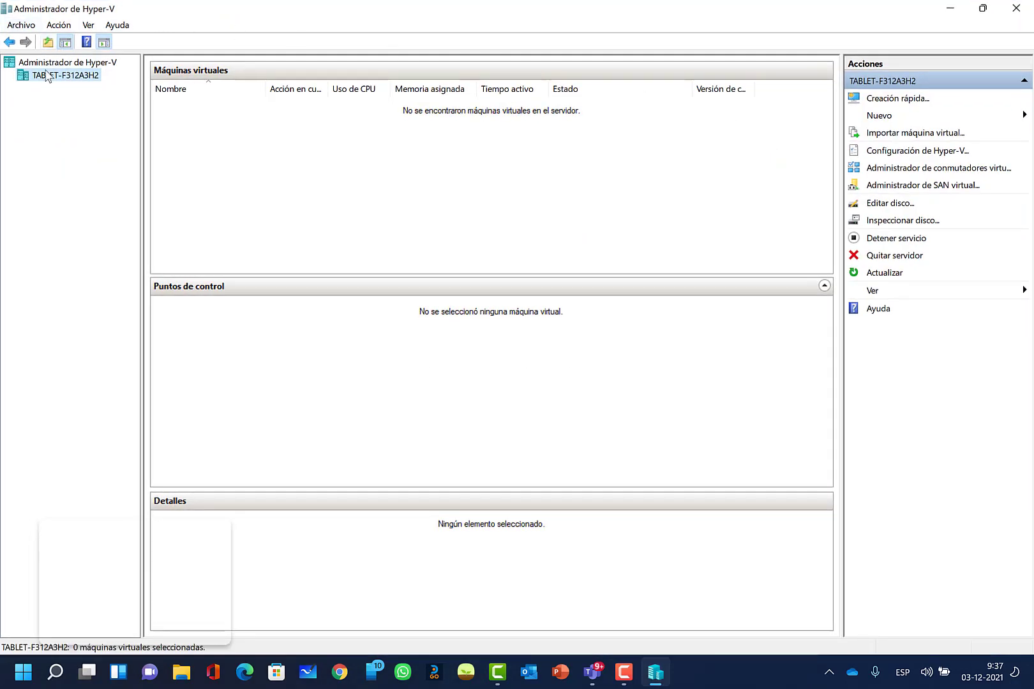
# Create an Ubuntu 18.04.3 LTS virtual machine with Hyper-V quick creation
pyautogui.click(883, 102)
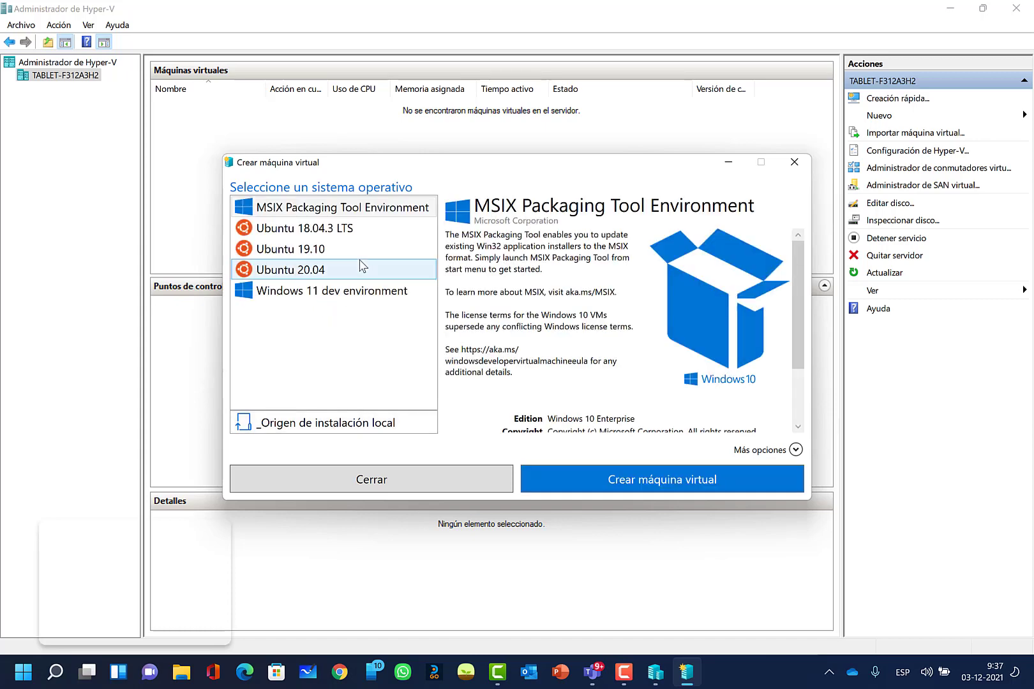
pyautogui.click(328, 227)
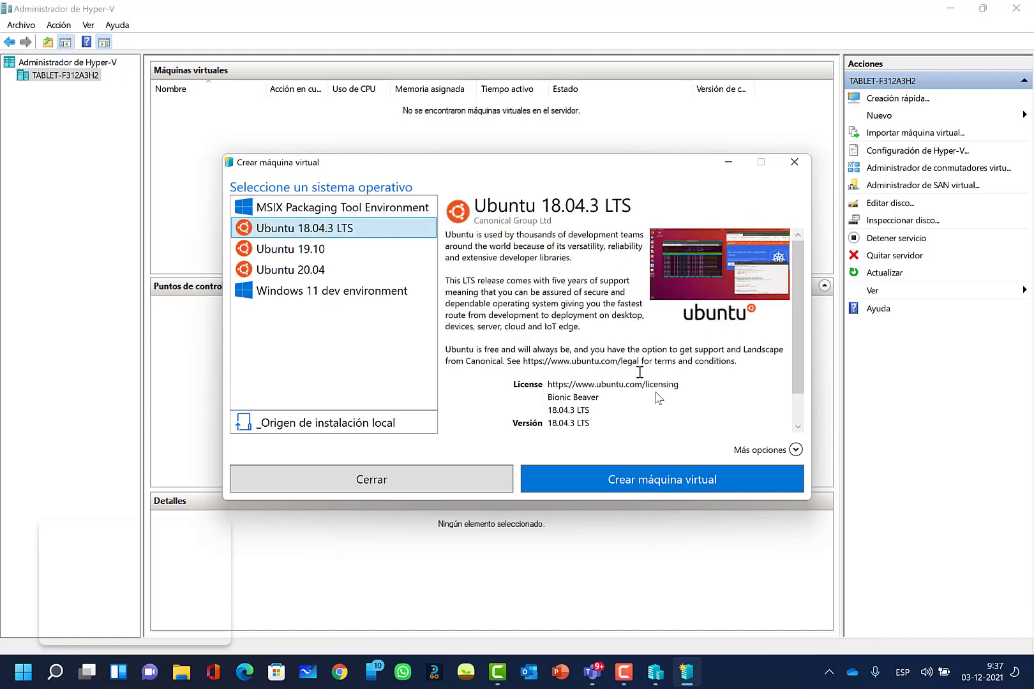
pyautogui.click(654, 480)
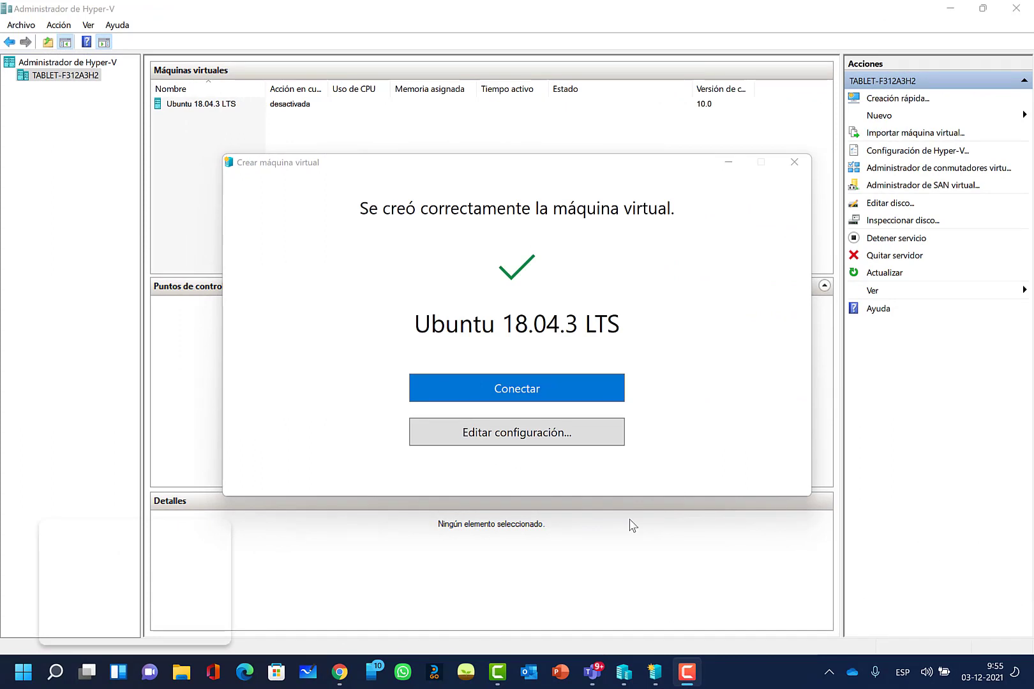
# Connect to the Ubuntu 18.04.3 LTS virtual machine and maximize its connection window
pyautogui.click(574, 381)
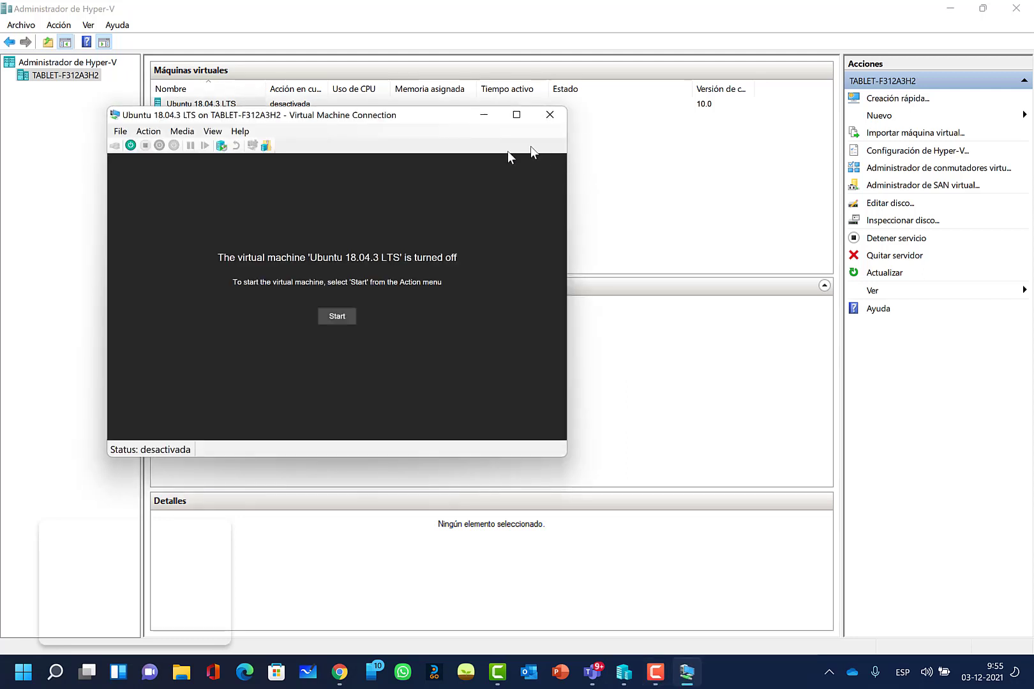
pyautogui.moveTo(268, 123); pyautogui.dragTo(419, 196)
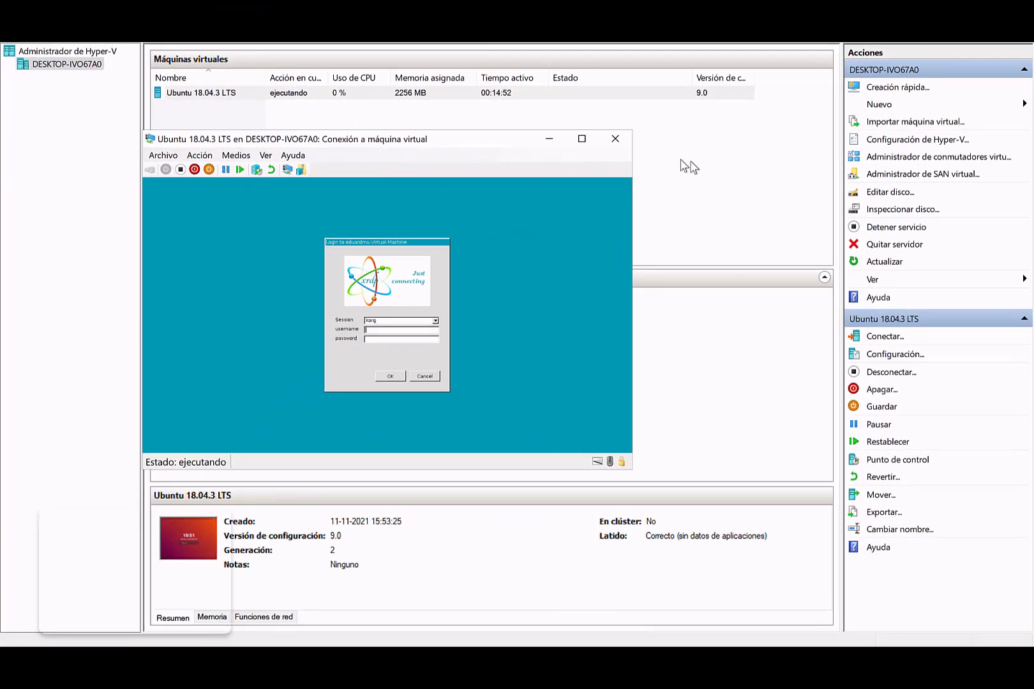
pyautogui.click(582, 139)
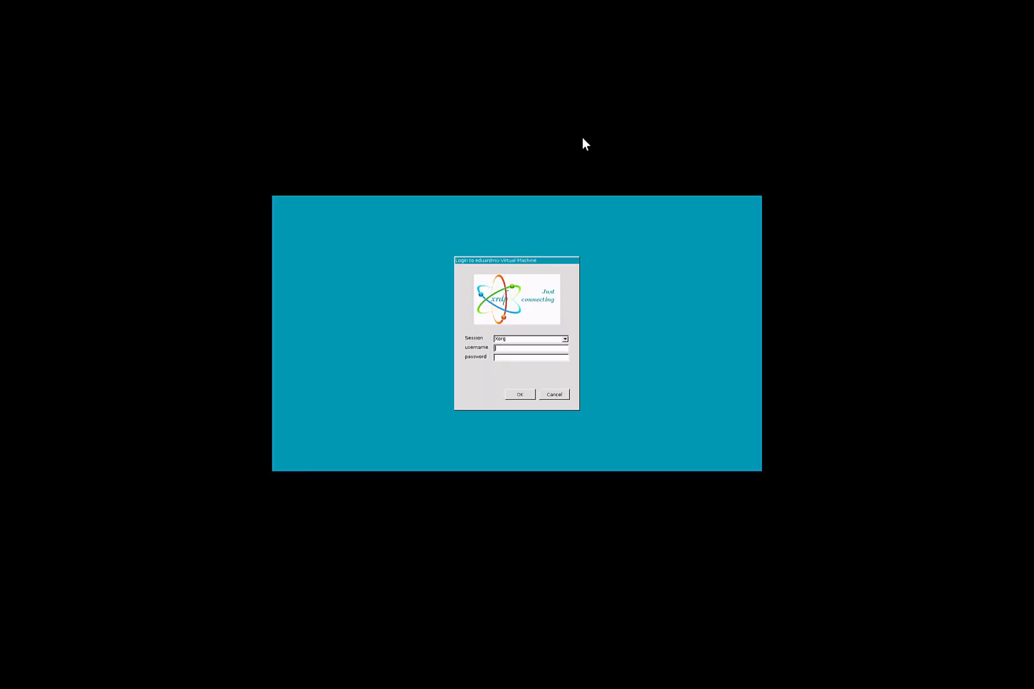